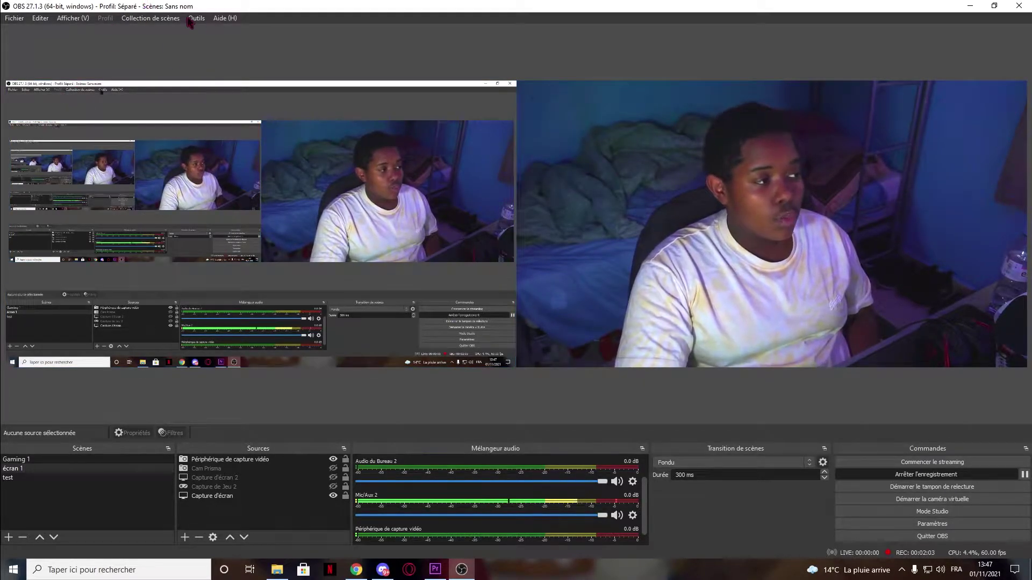
Examine the canvas and output resolutions in the OBS video settings, and close the settings window
left_click(932, 524)
left_click(289, 208)
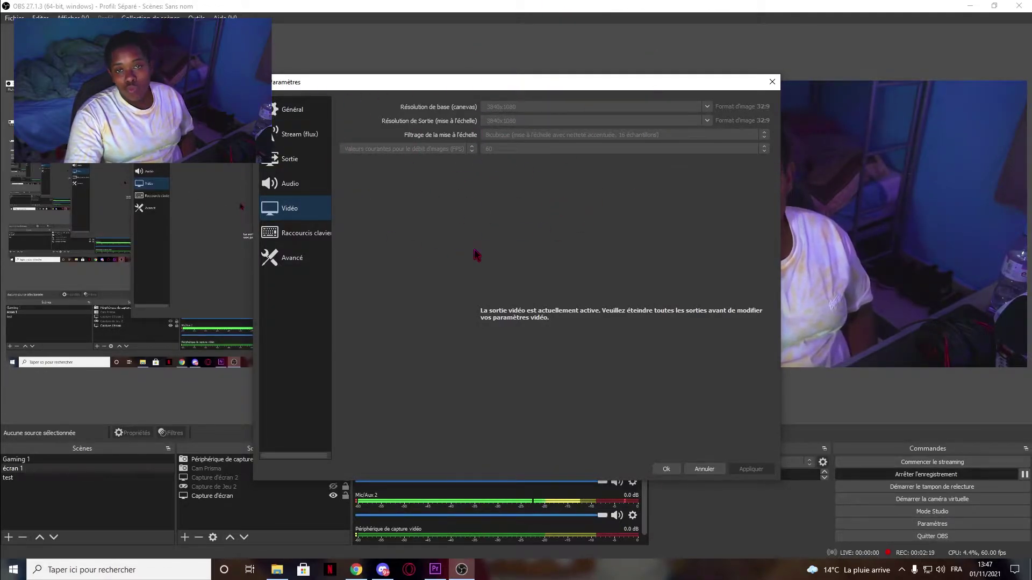
left_click(773, 81)
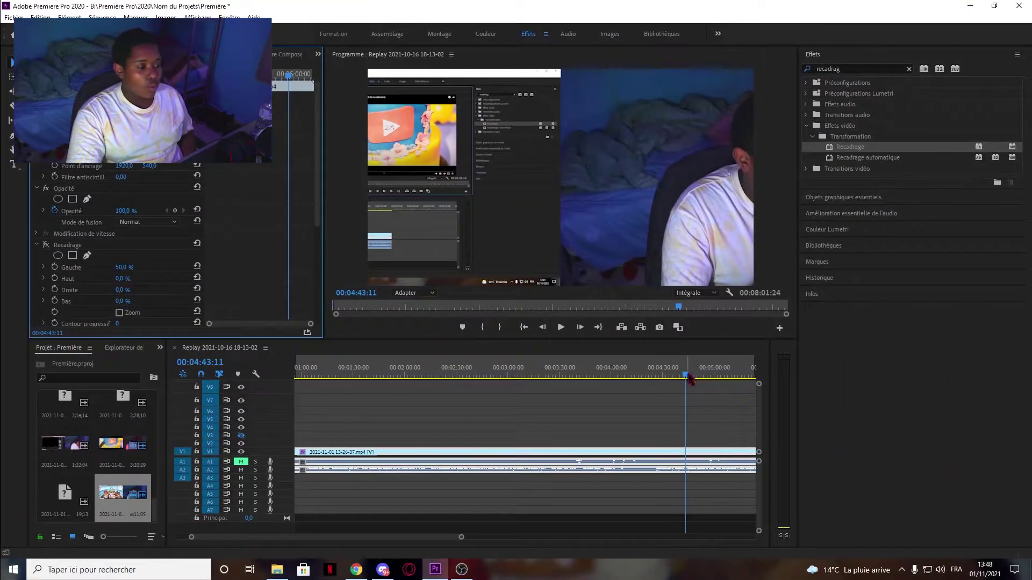
left_click_drag(689, 378, 612, 376)
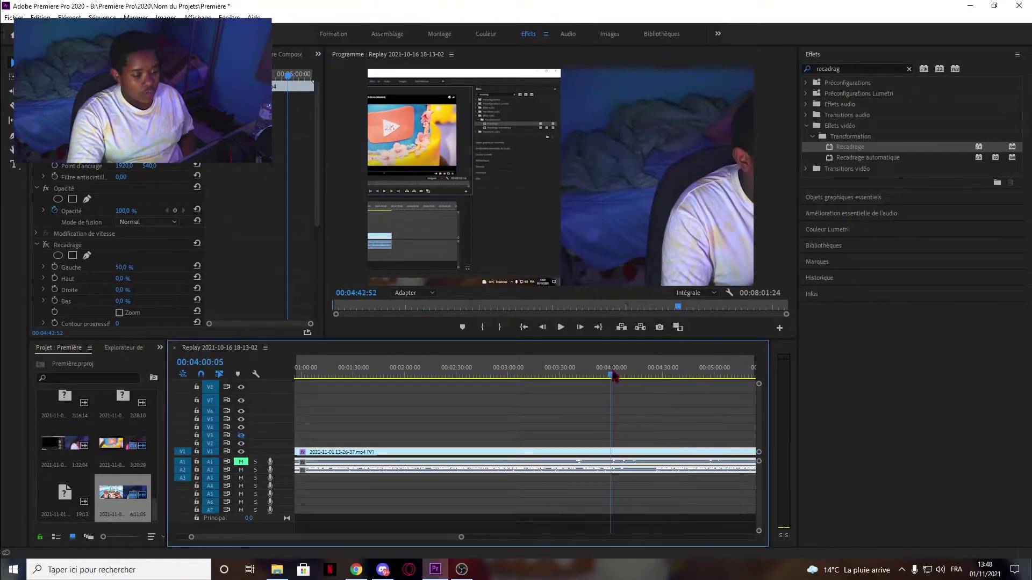
right_click(626, 458)
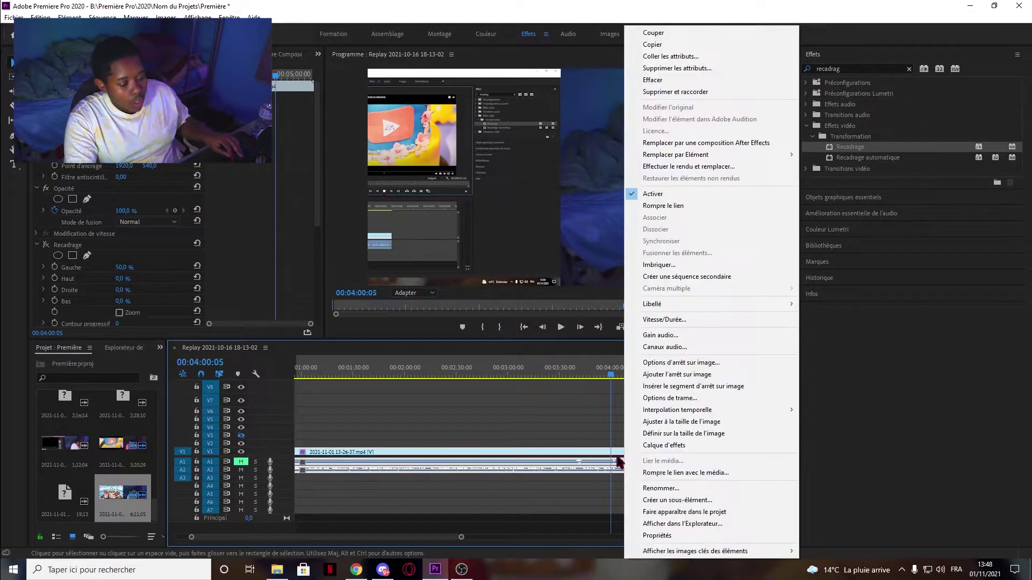
left_click(656, 46)
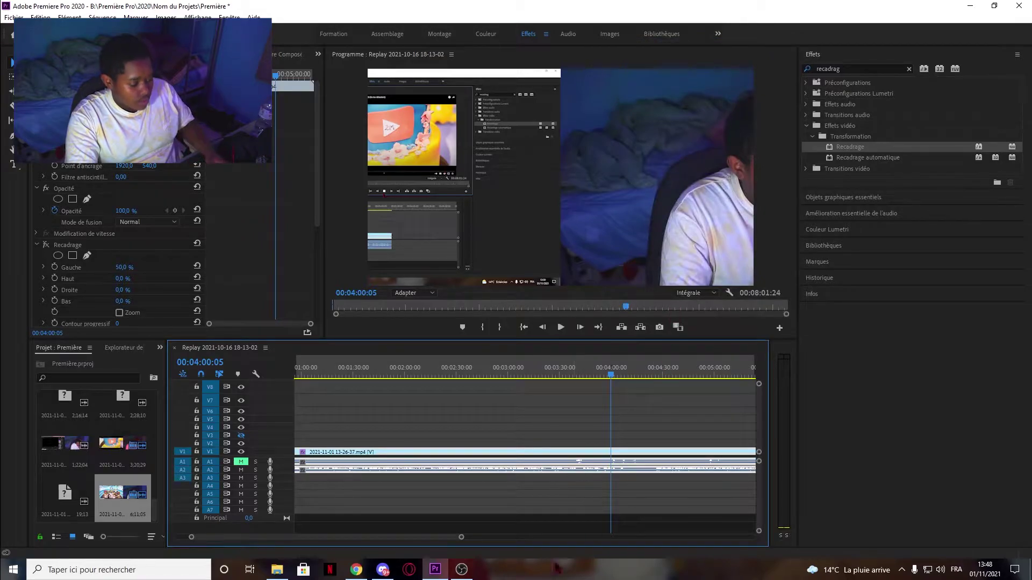
left_click_drag(461, 537, 556, 537)
left_click_drag(477, 380, 585, 395)
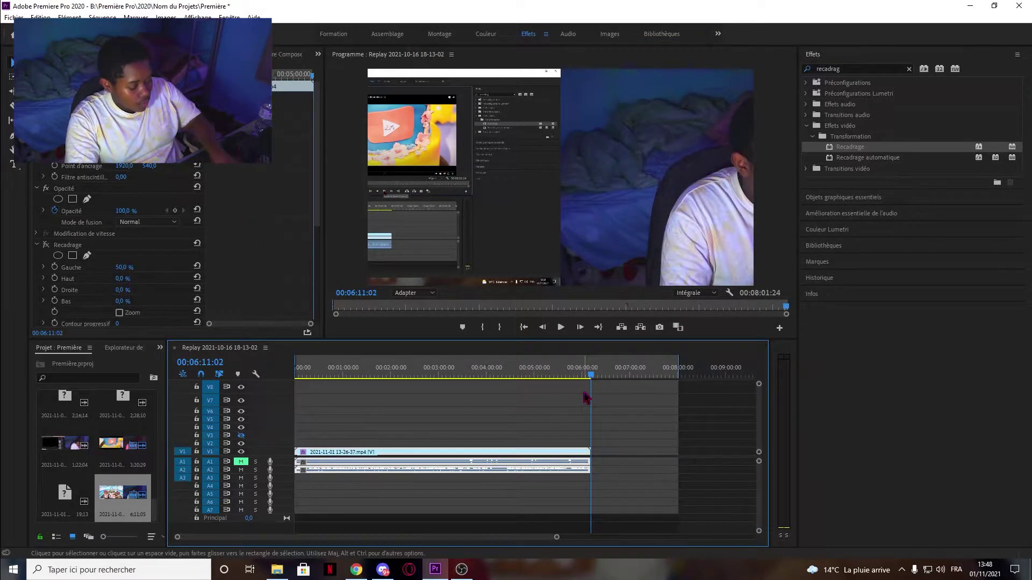
key("ctrl+v")
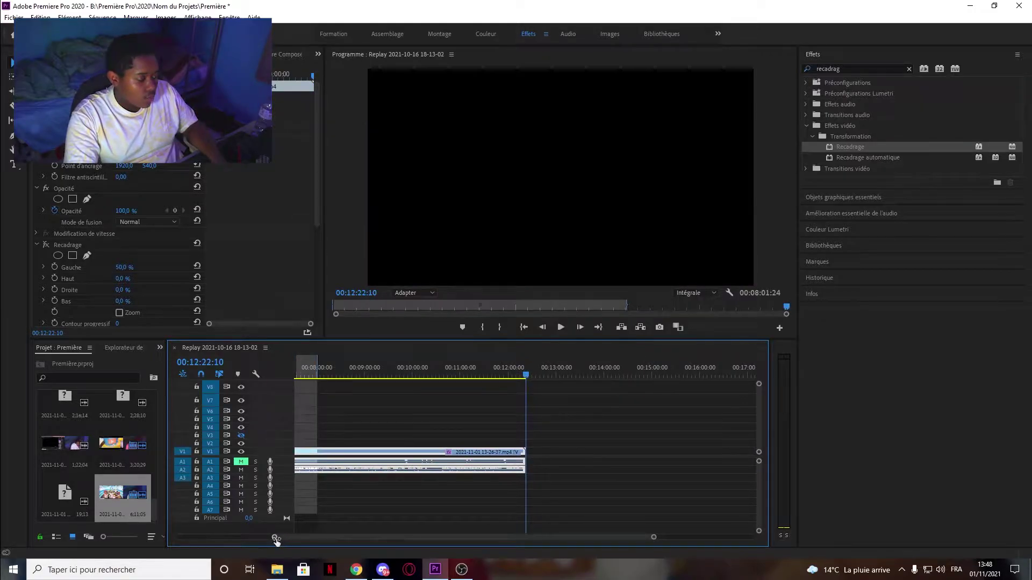
Move the pasted copy onto V2 directly above the original clip, starting at the beginning of the sequence
left_click_drag(275, 537, 177, 537)
left_click_drag(433, 453, 326, 444)
left_click_drag(297, 373, 320, 376)
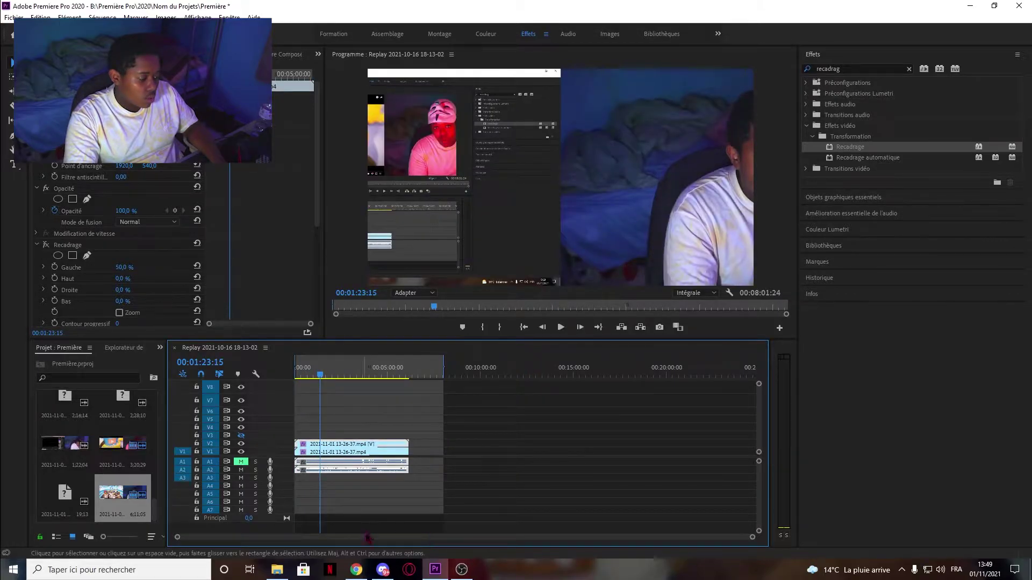
left_click_drag(752, 536, 711, 535)
key("backslash")
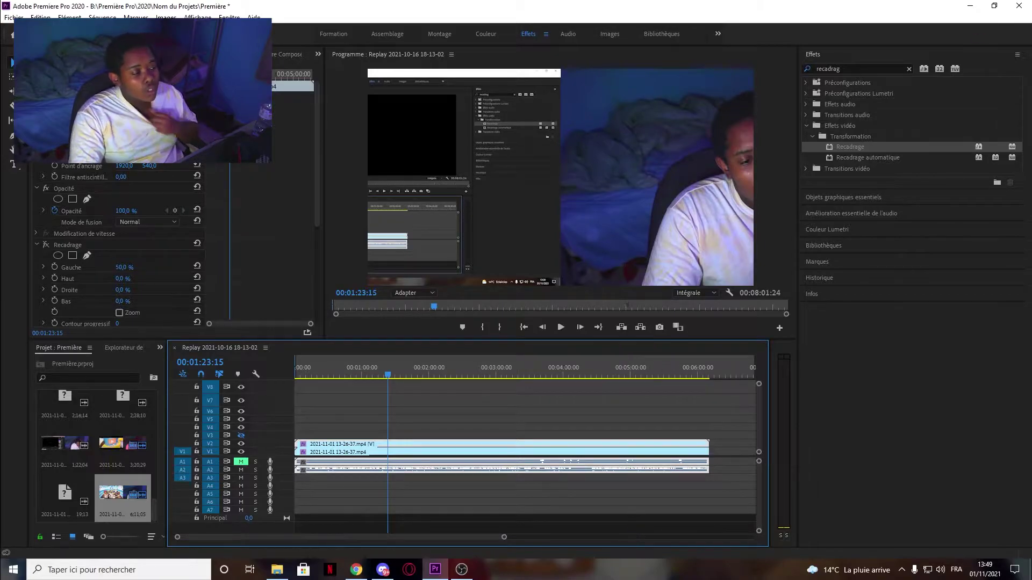
Apply the Recadrage effect to the clips on V2 and V1, and return the playhead to 00:00:00:00
left_click_drag(861, 149, 495, 445)
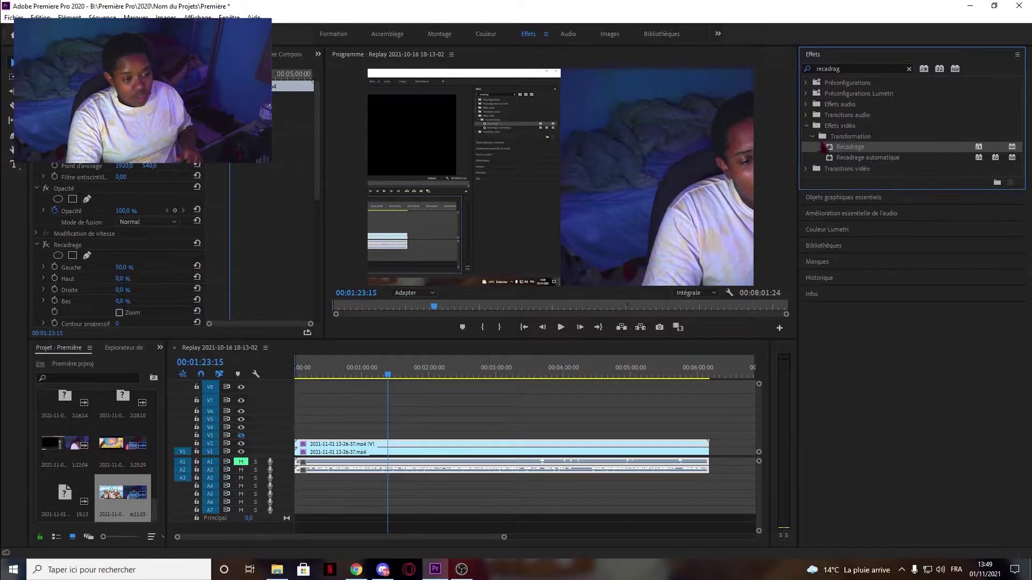
left_click_drag(420, 435, 419, 450)
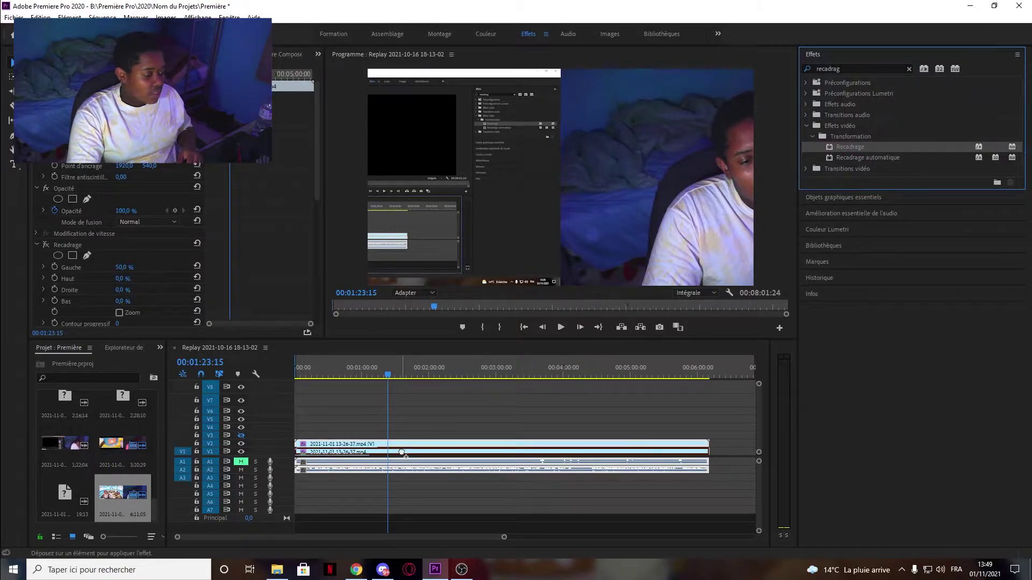
left_click_drag(391, 374, 256, 406)
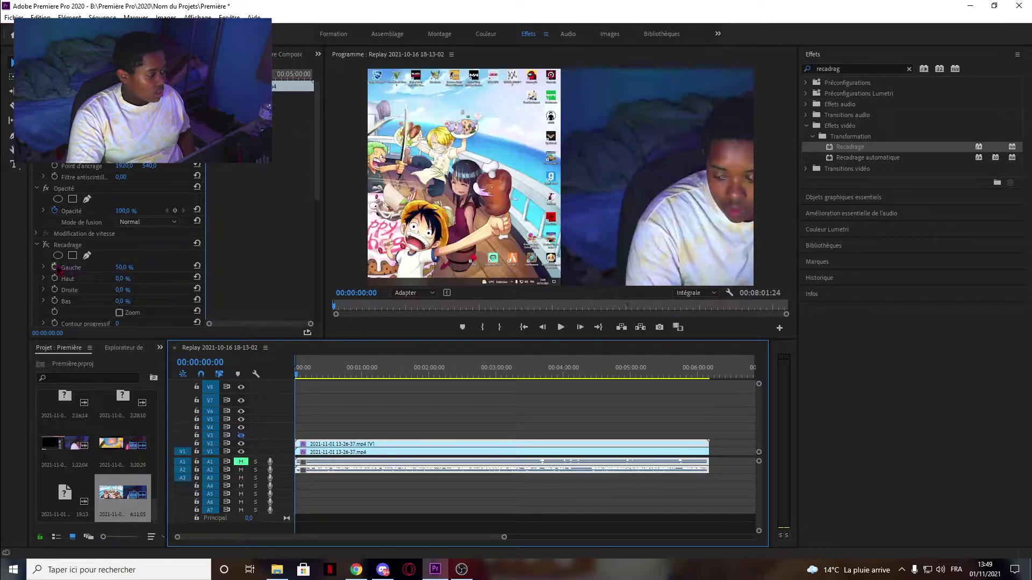
Set the V1 clip's Recadrage values to Gauche 0% and Droite 50% so only the screen capture half remains
left_click(47, 247)
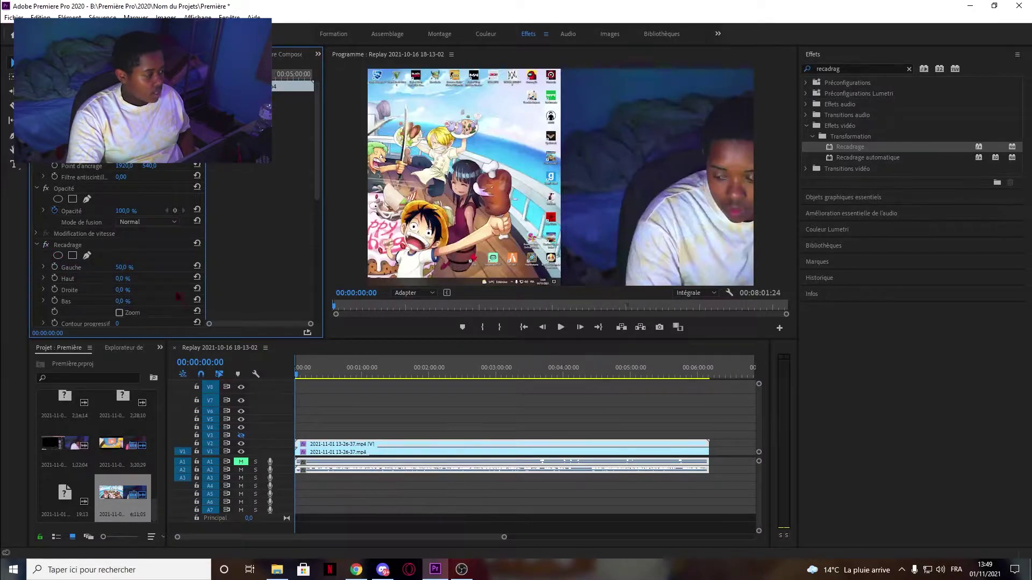
left_click(378, 458)
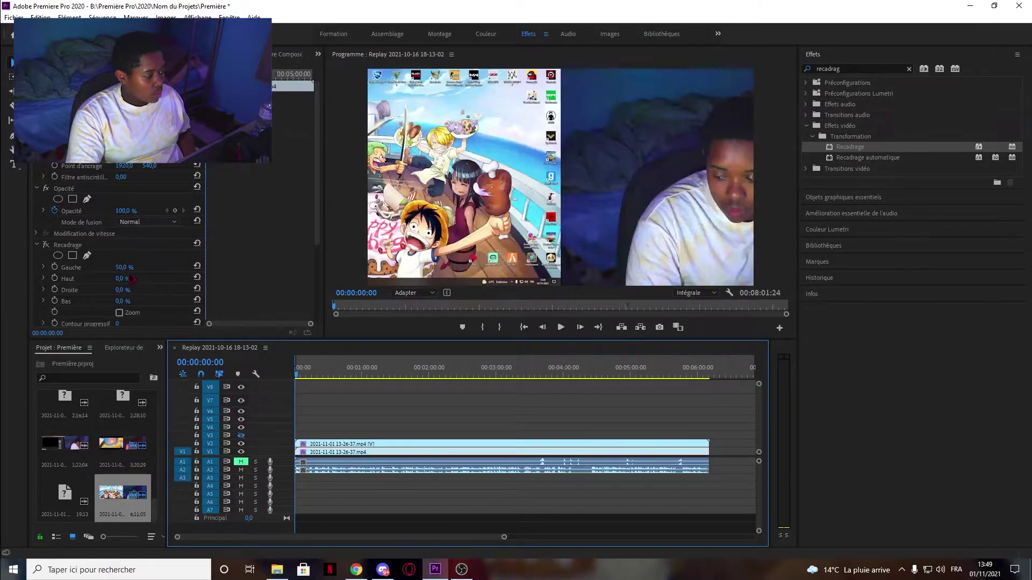
left_click(97, 277)
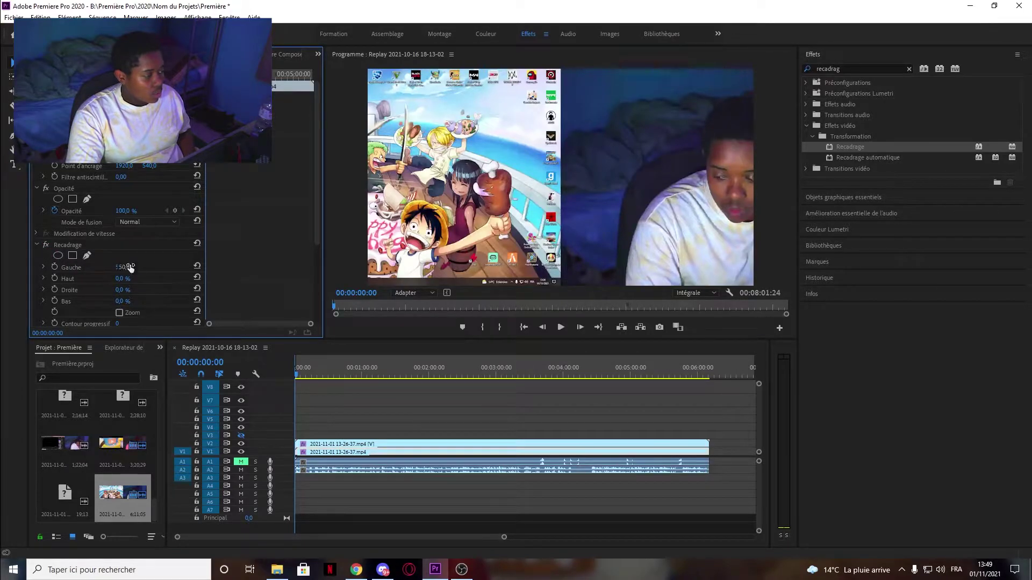
key("BackSpace")
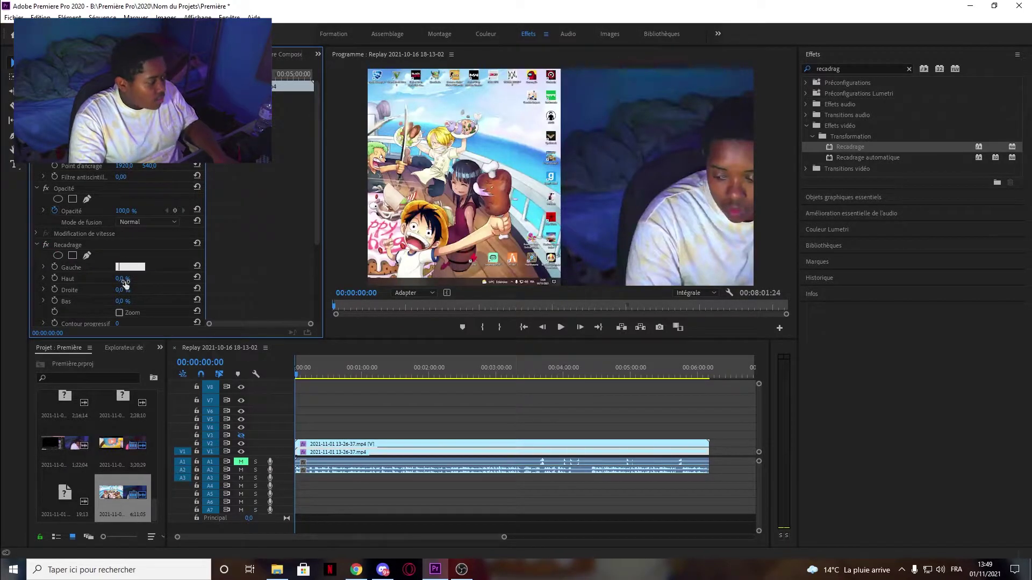
left_click(127, 290)
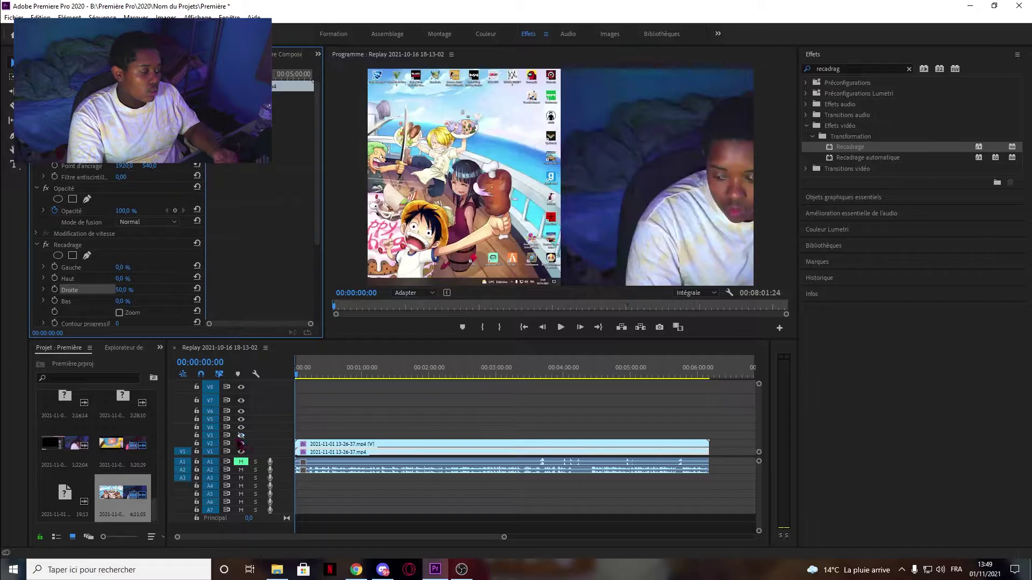
Check each cropped half by hiding and showing the V2 track and the V1 track in turn
left_click(329, 452)
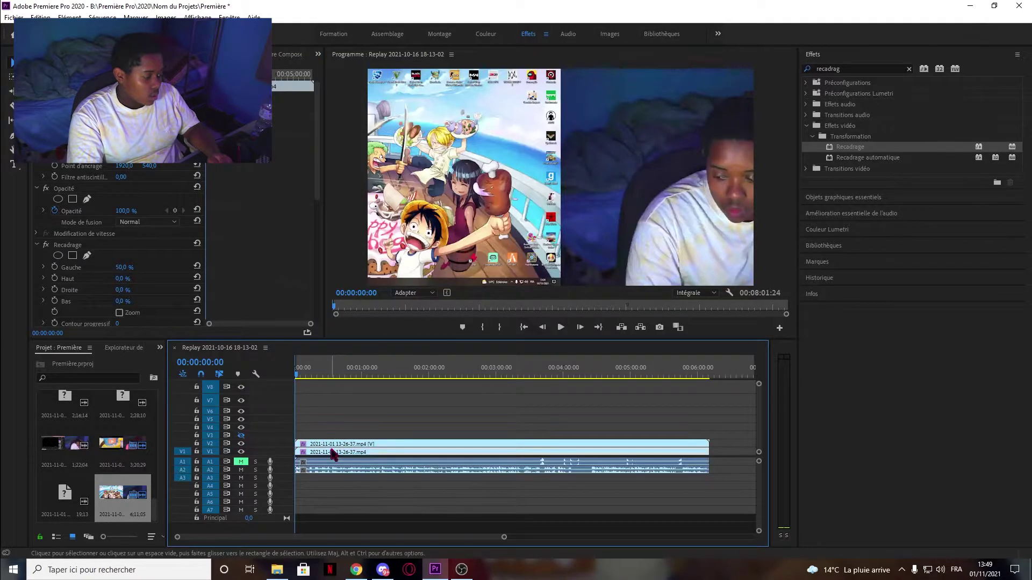
left_click(240, 444)
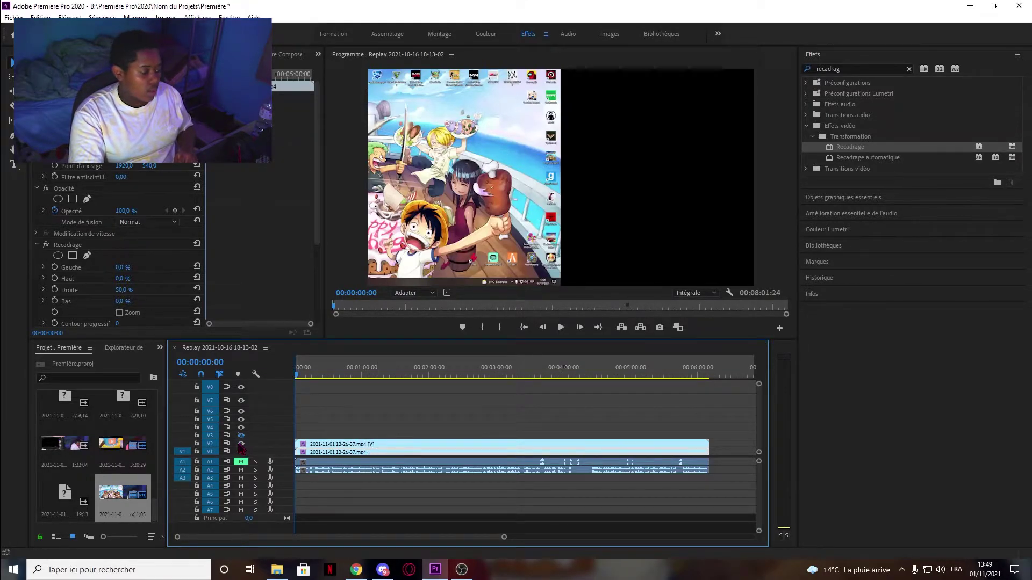
left_click(241, 444)
left_click(241, 452)
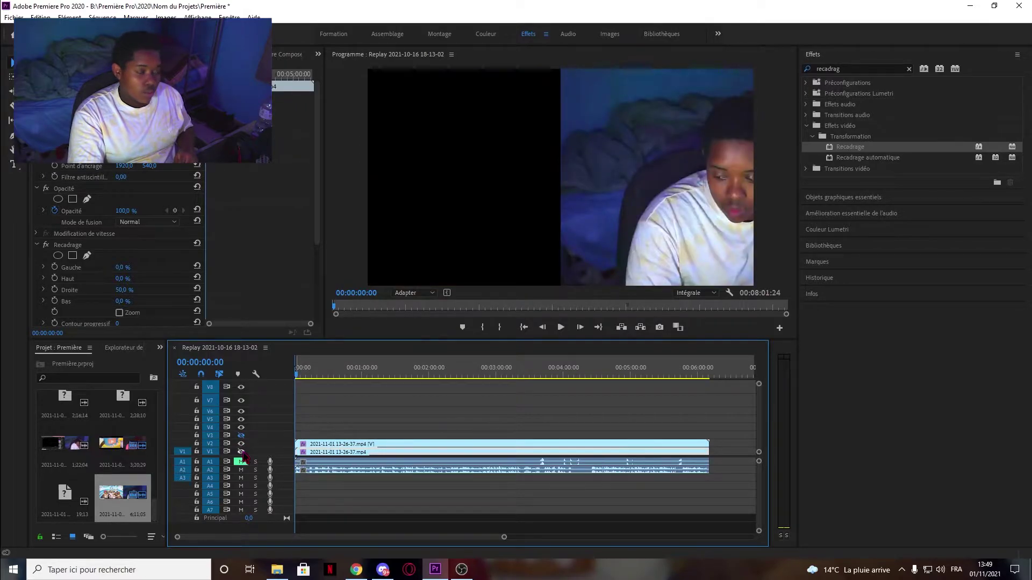
left_click(241, 452)
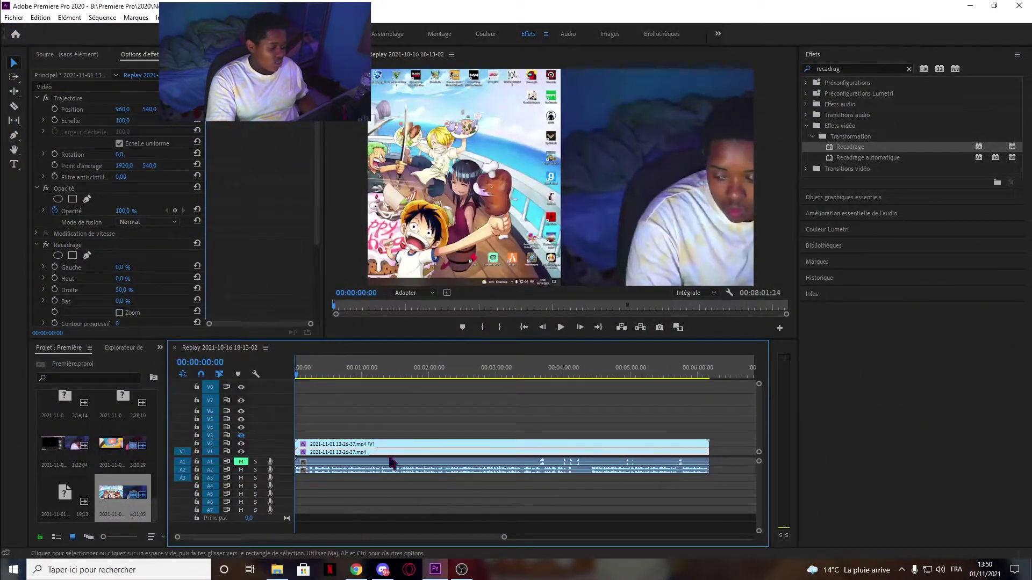
Scale the V2 webcam clip to 25 and place it in the frame's upper-left corner at about 29.4, 163.1
left_click(384, 448)
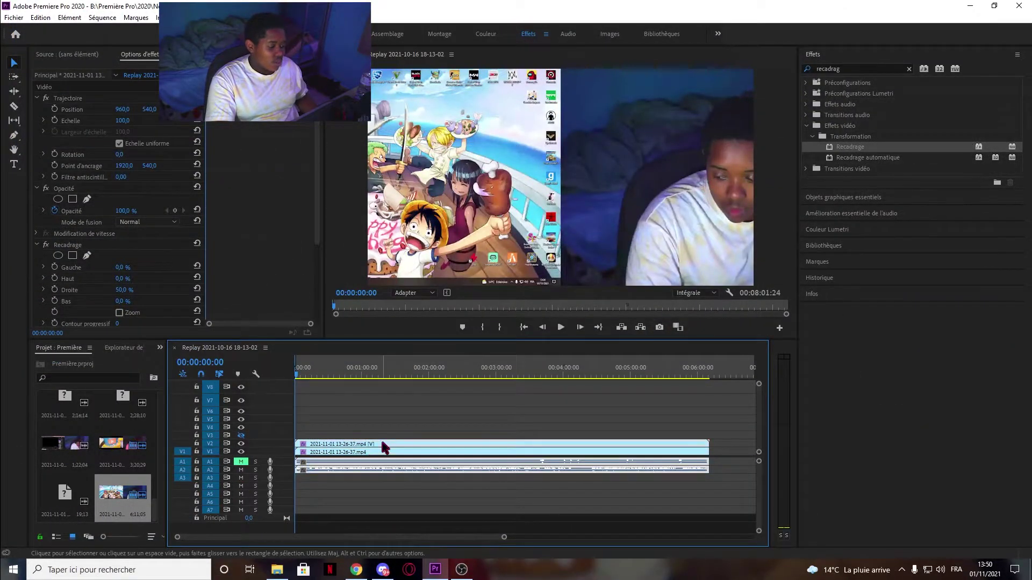
left_click(130, 118)
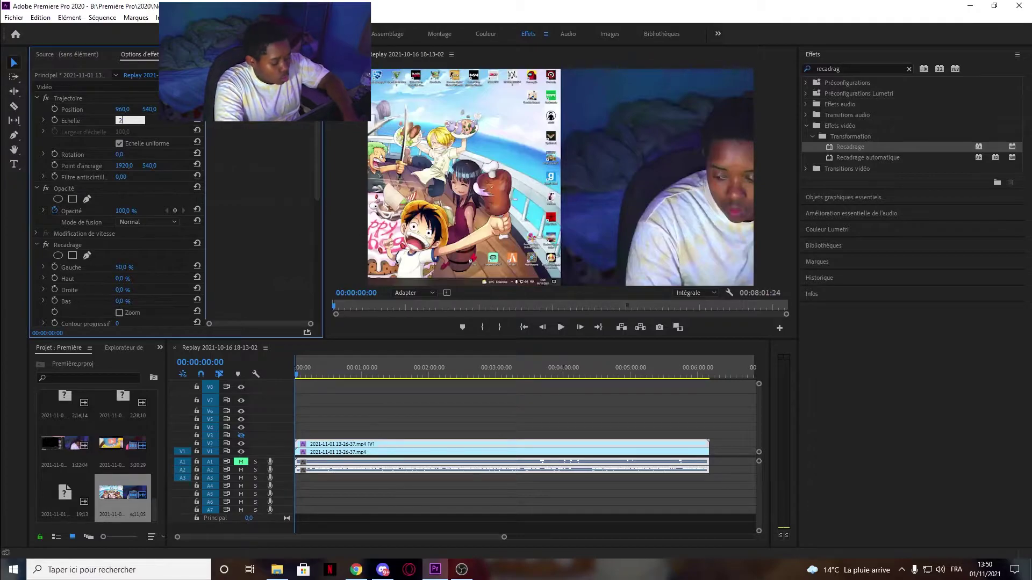
type("25")
key("Return")
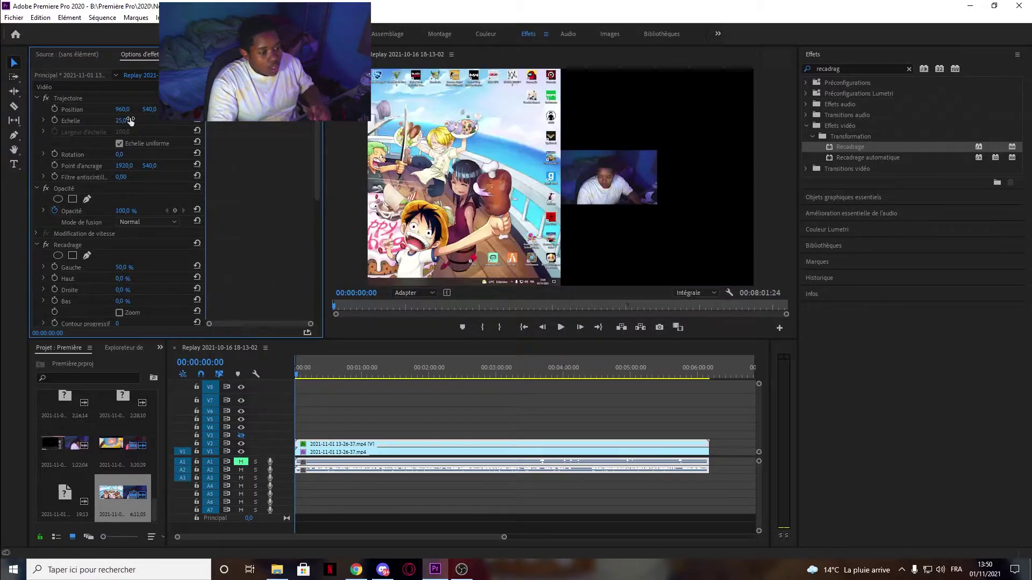
left_click(622, 174)
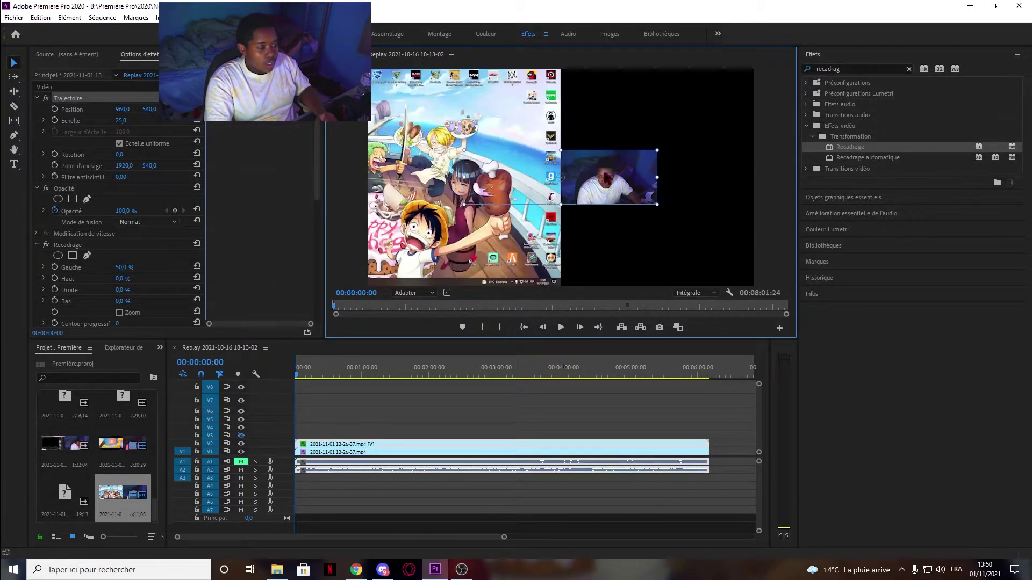
left_click_drag(586, 178, 397, 102)
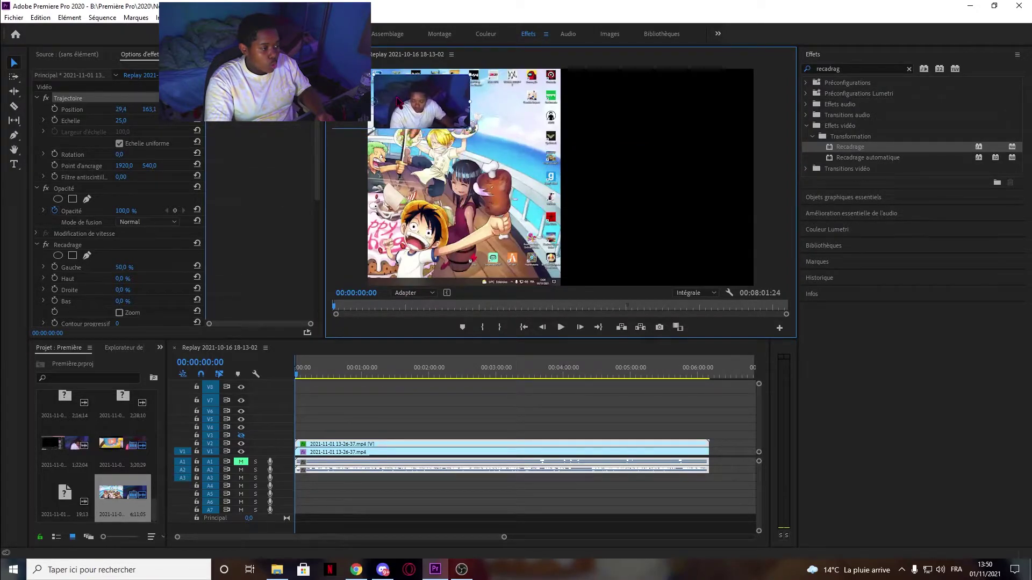
Set the V1 clip's horizontal position to 1921 so the screen capture fills the frame, and check it by toggling V2's visibility
left_click(464, 184)
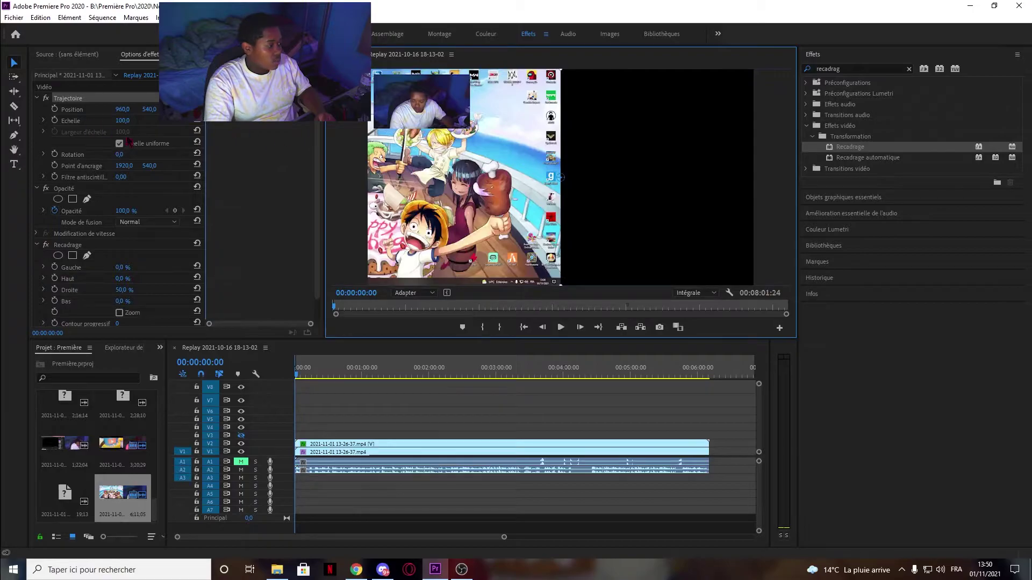
left_click_drag(126, 116, 219, 116)
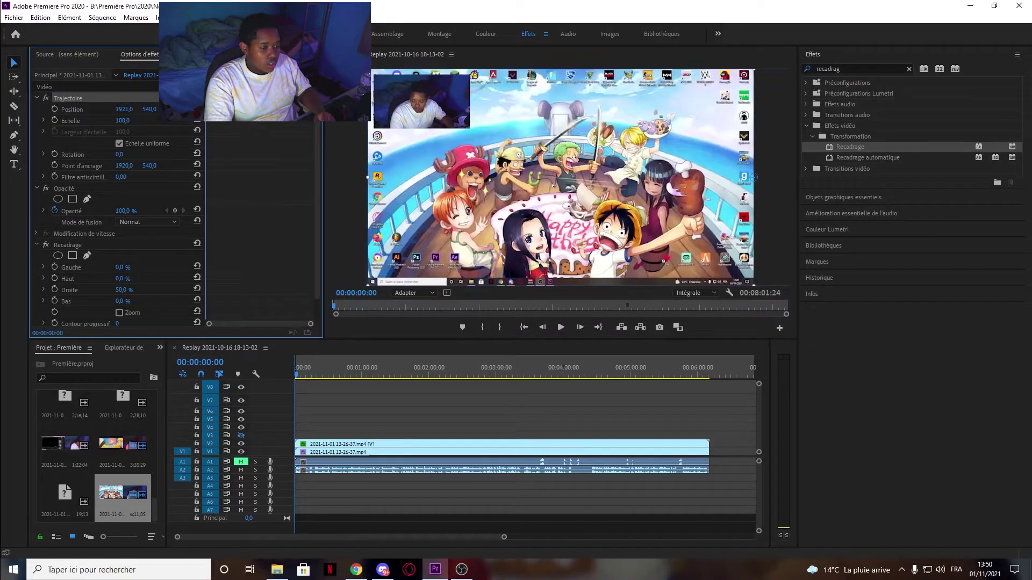
left_click(355, 173)
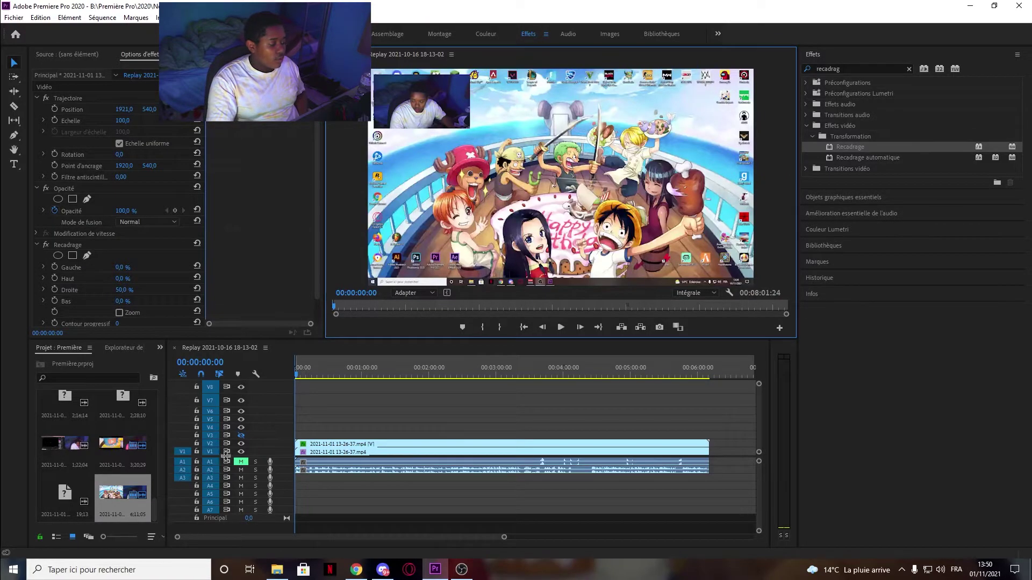
left_click(242, 444)
left_click(241, 444)
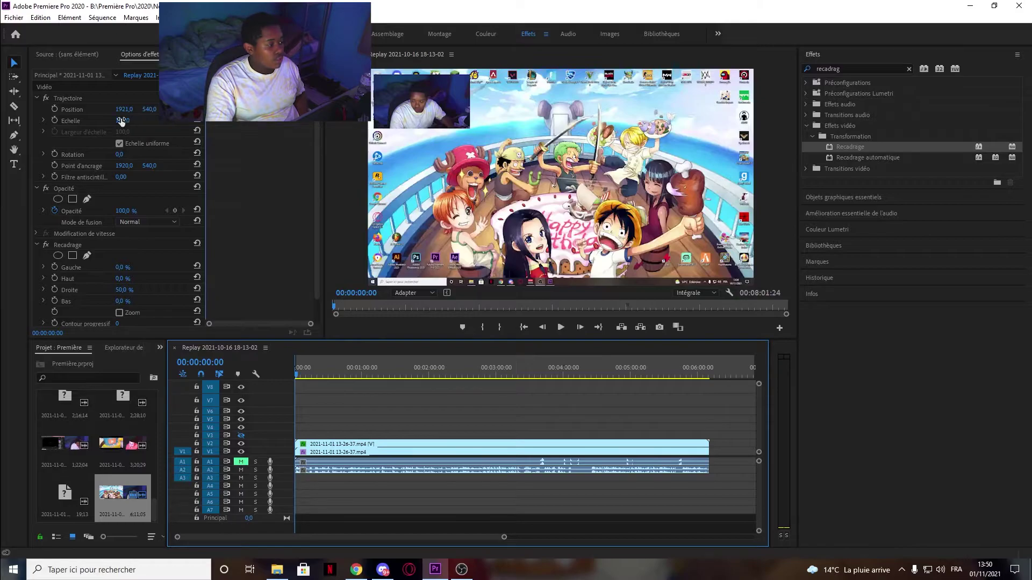
Set the V2 clip's scale back to 100 and the V1 clip's horizontal position back to 960
left_click(387, 446)
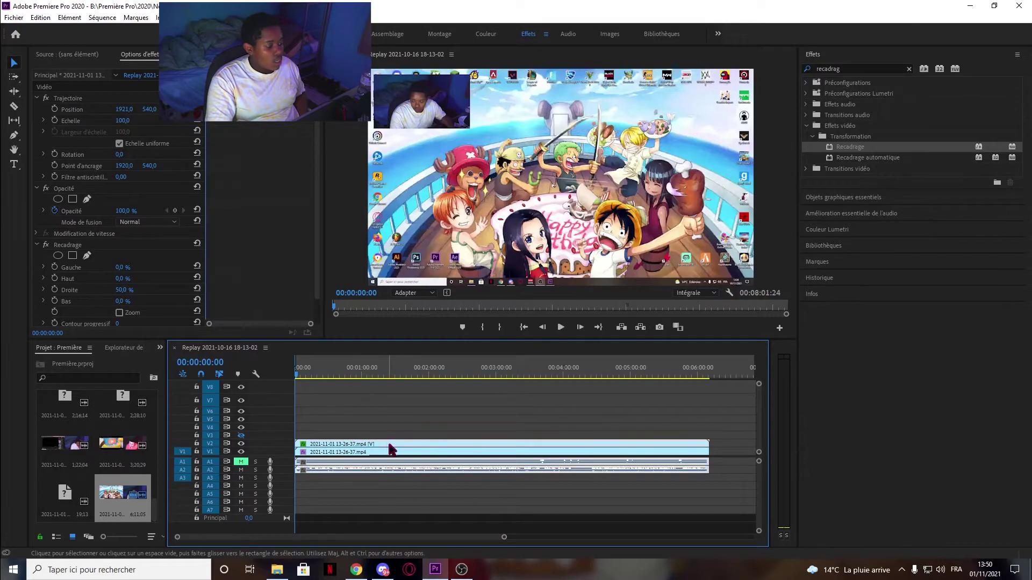
left_click(119, 122)
type("10")
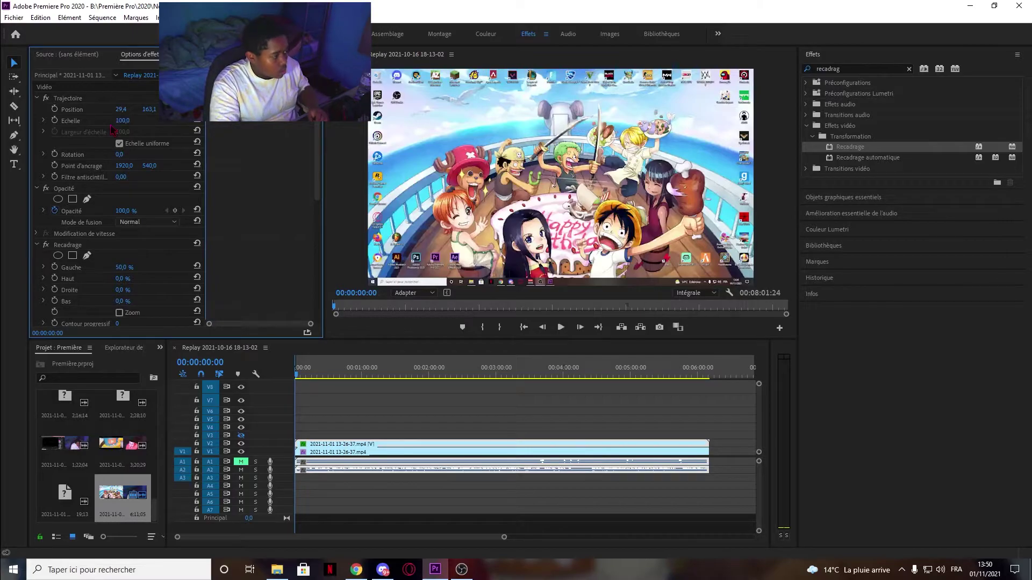
type("0")
key("Return")
left_click(340, 450)
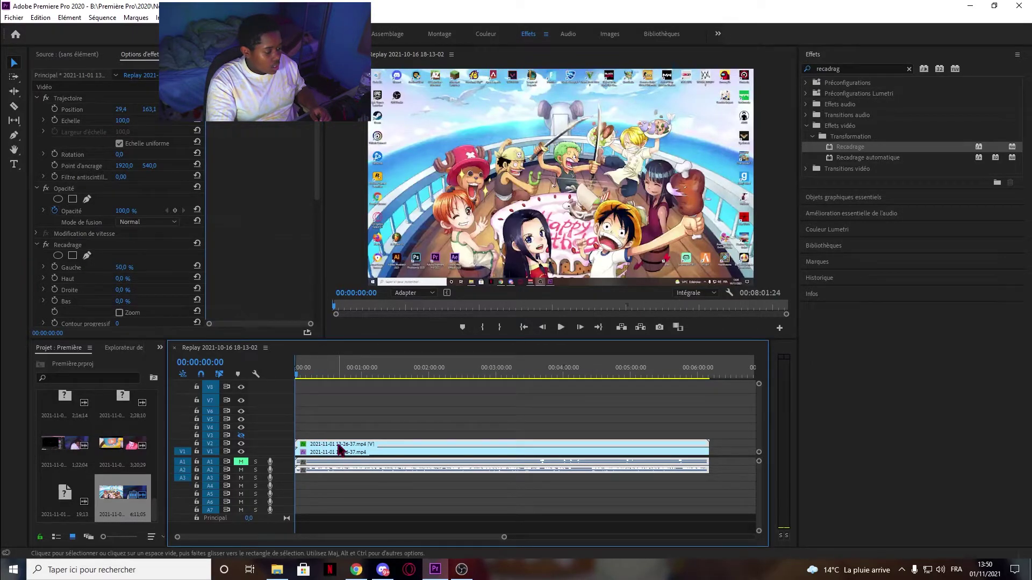
left_click(353, 454)
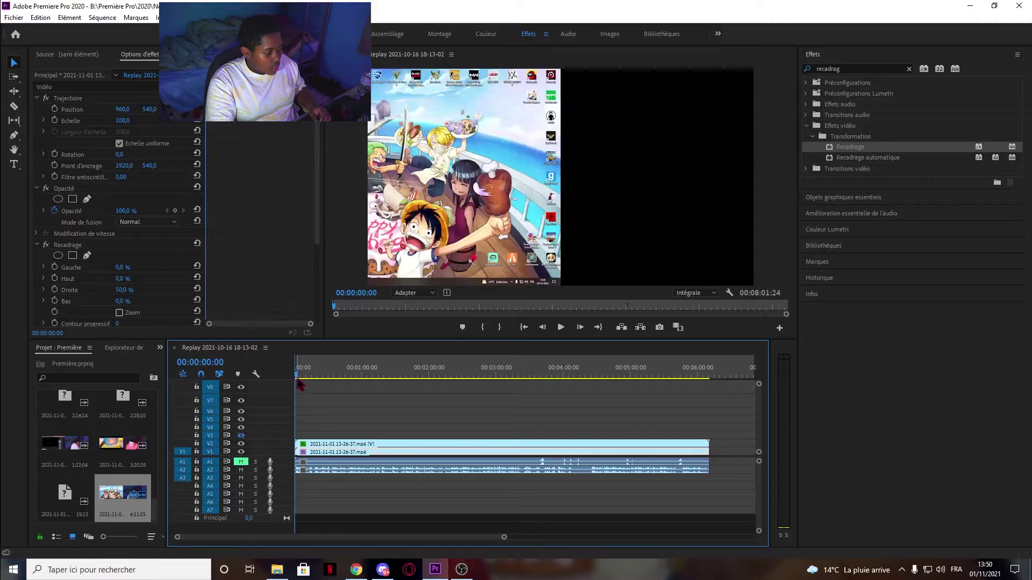
Move the playhead to about 00:00:19:13 and set the V2 webcam clip's scale to 101
left_click(304, 376)
left_click_drag(307, 376, 315, 376)
left_click(376, 445)
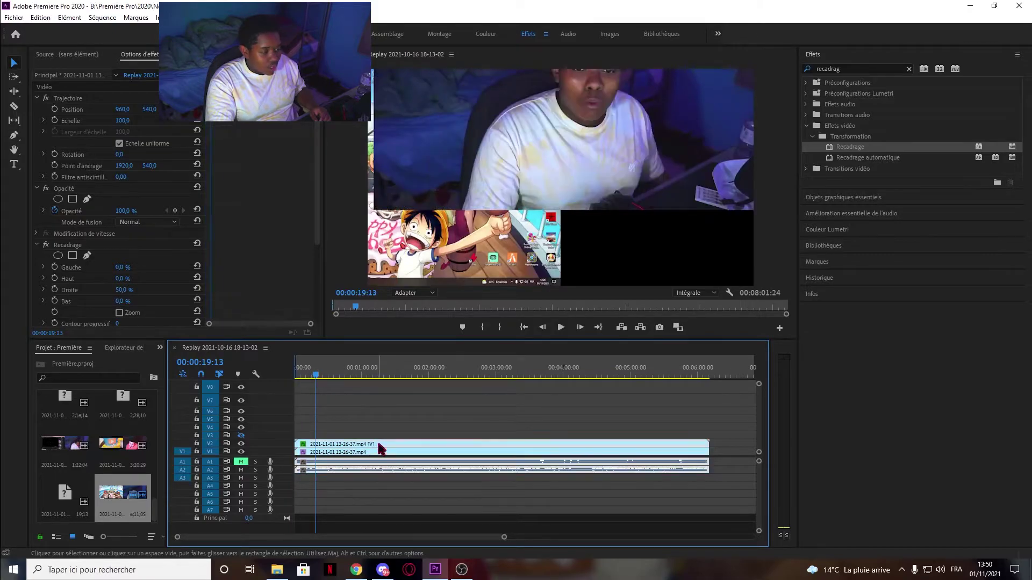
left_click(532, 136)
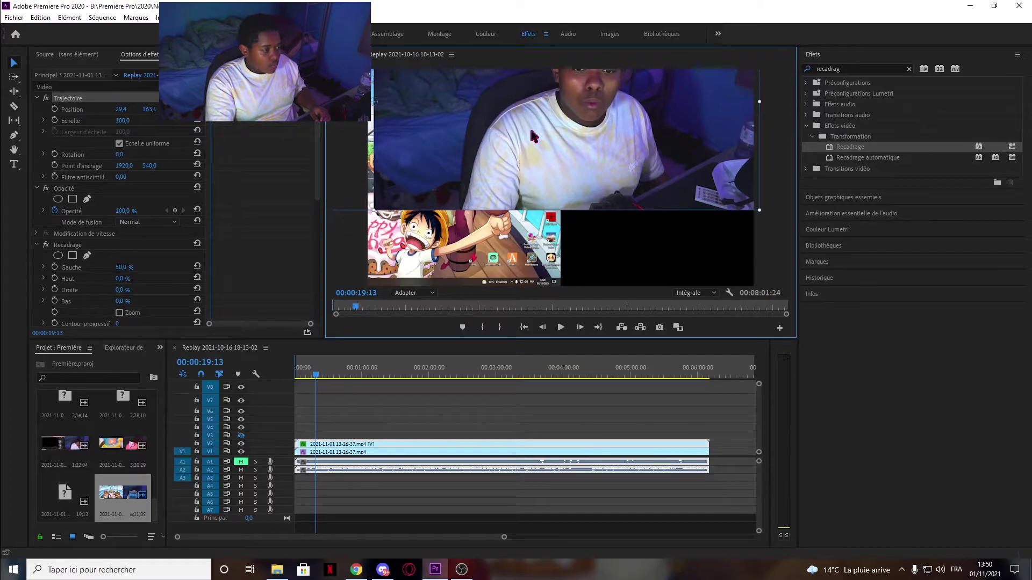
left_click(127, 121)
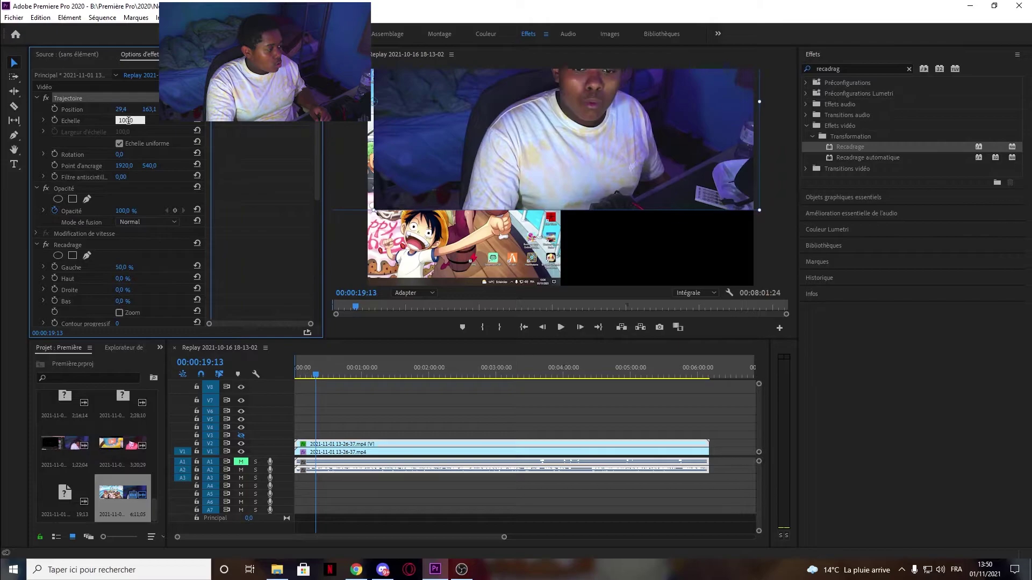
key("BackSpace")
type("1")
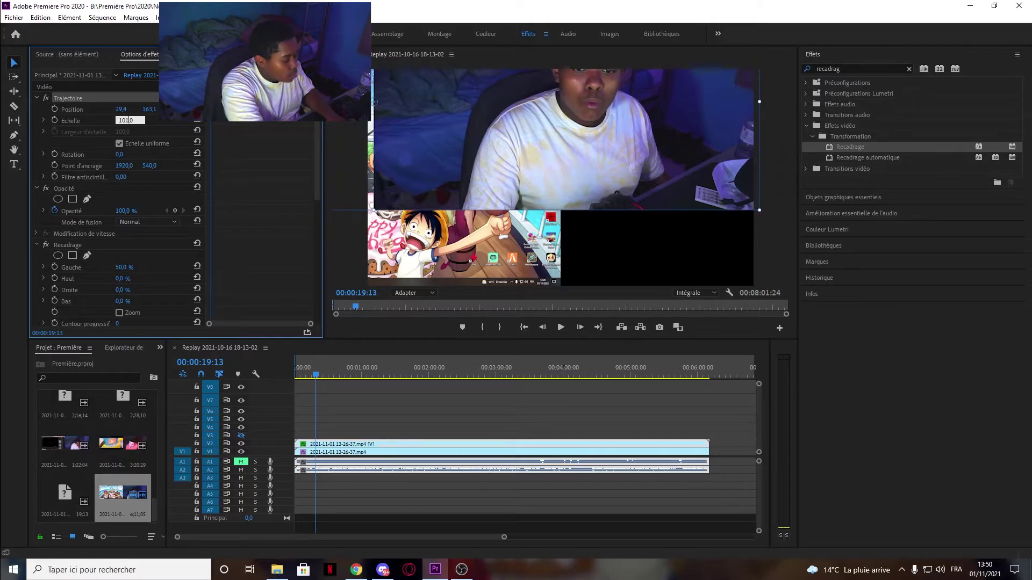
key("Return")
left_click(577, 134)
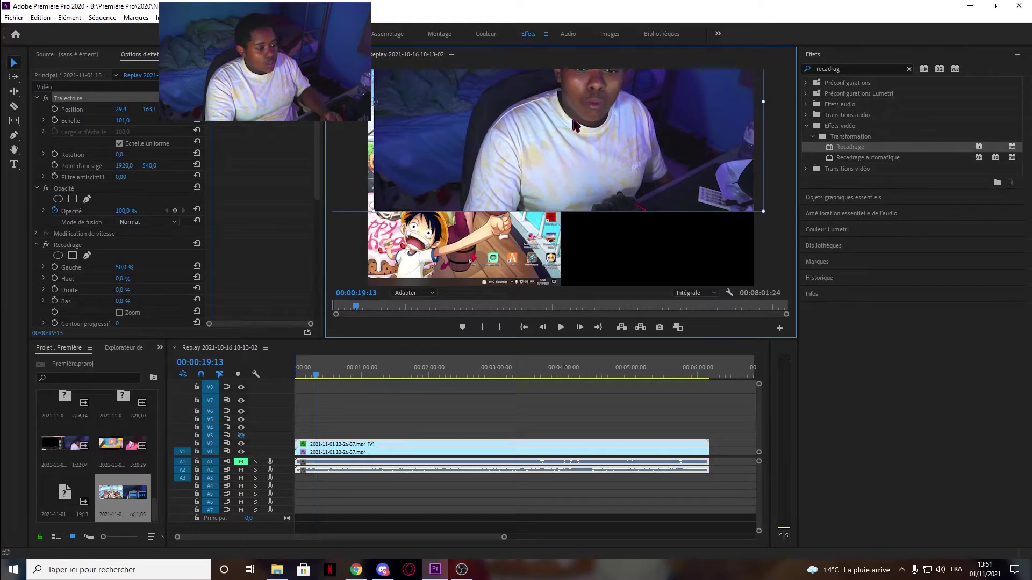
Position the V2 webcam clip at about -10.7, 548 so it fills the frame, and check it with a short playback
left_click_drag(562, 135, 551, 210)
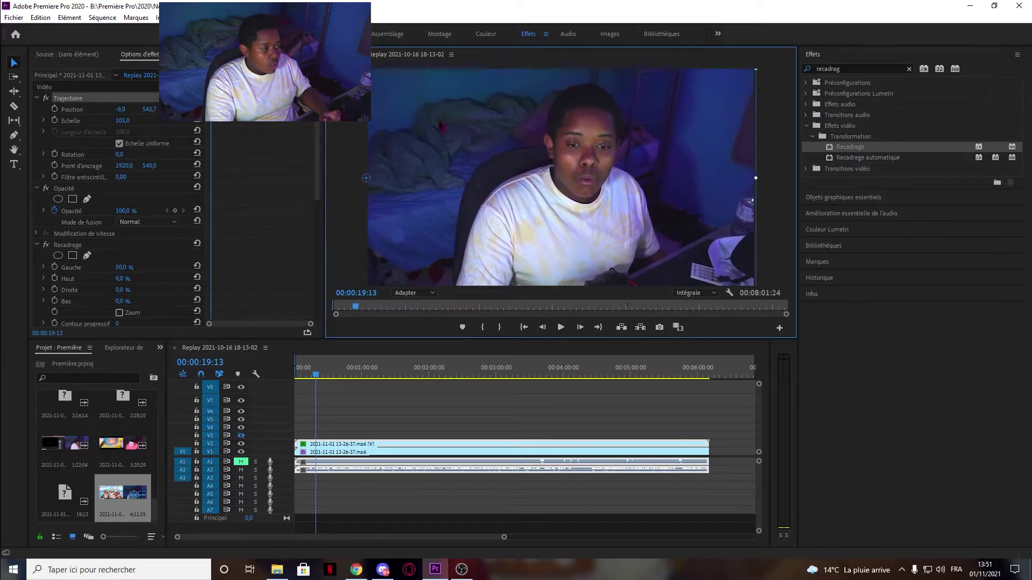
left_click_drag(453, 128, 454, 129)
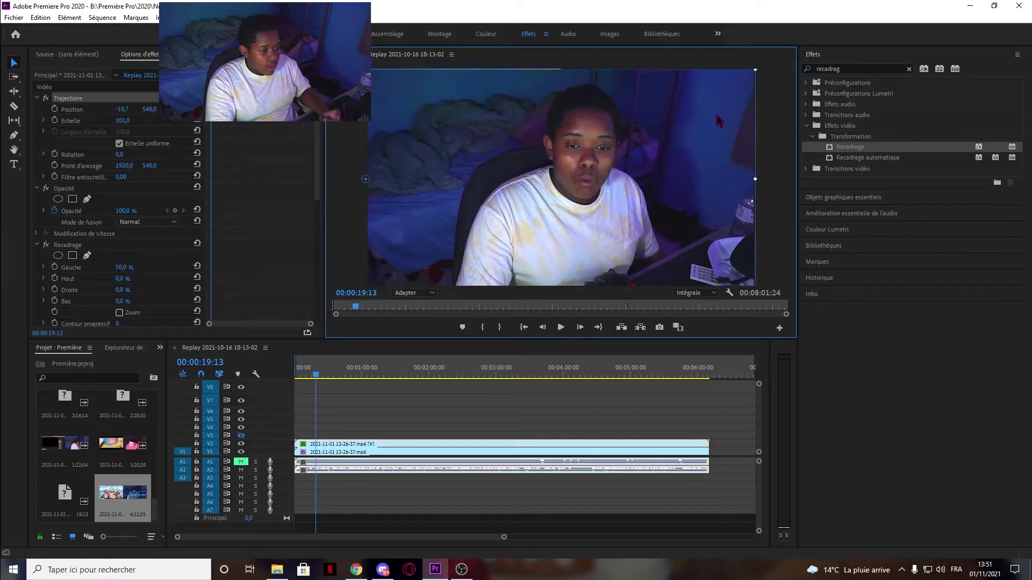
left_click(771, 139)
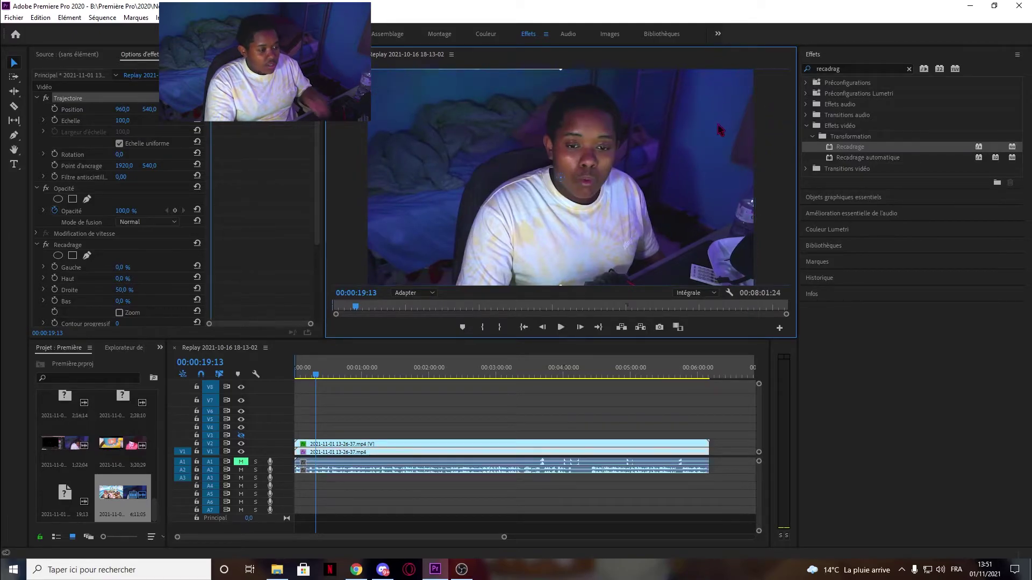
left_click(561, 328)
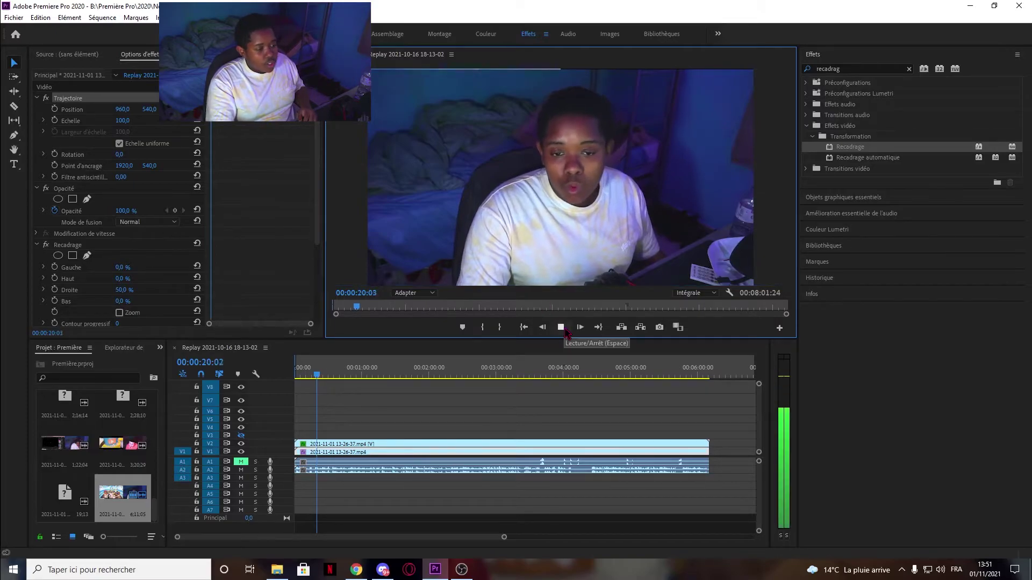
left_click(561, 328)
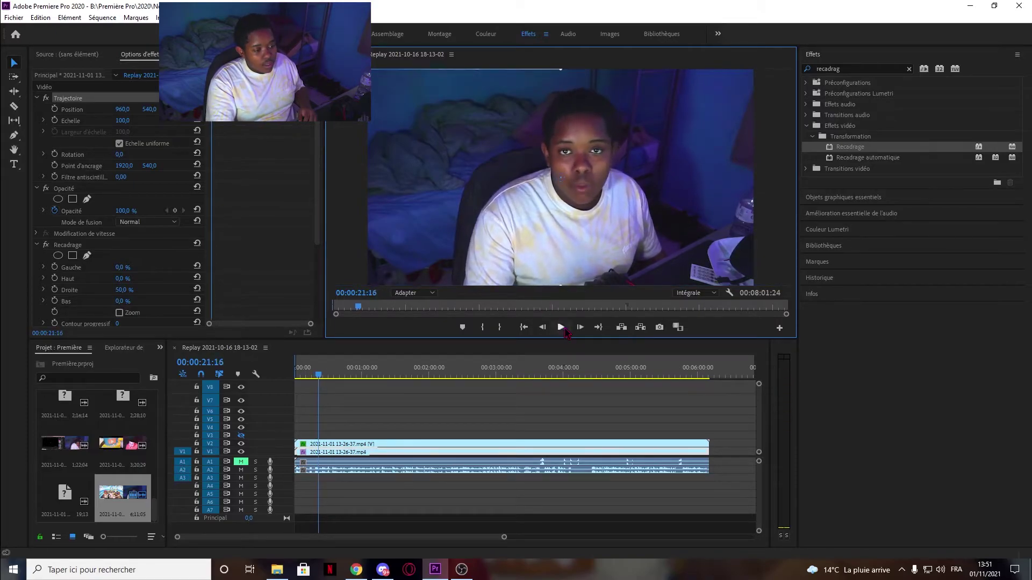
Scale the V2 webcam clip to 25 and place it near the frame's upper-left corner at about 42.8, 160.4
left_click(344, 445)
left_click(124, 120)
type("25")
key("Return")
left_click(428, 184)
left_click_drag(411, 182, 421, 104)
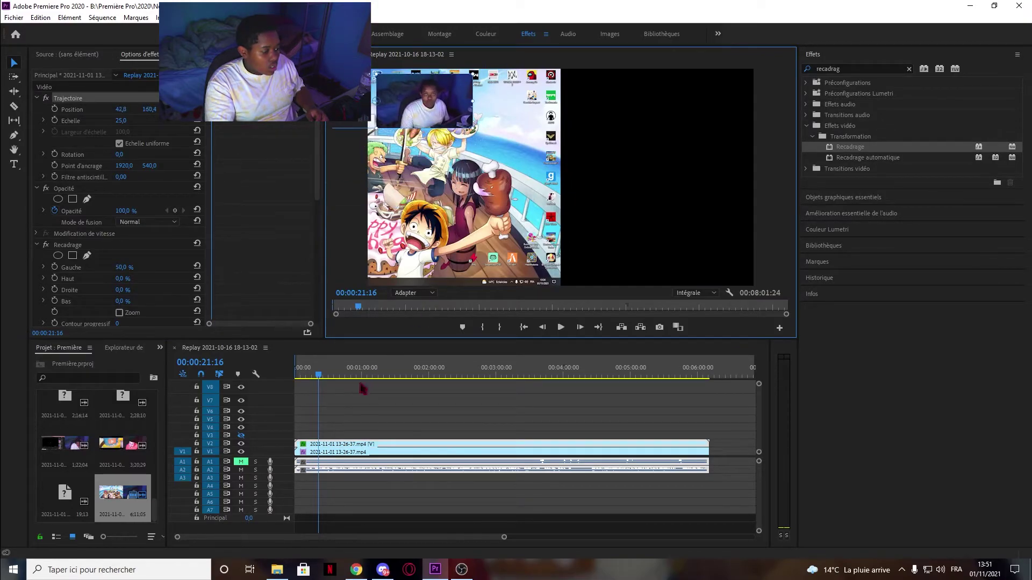
Set the V1 clip's horizontal position to 1925 and check the combined picture by playing it near the start and around the four-minute mark
left_click(362, 453)
left_click_drag(124, 109, 640, 109)
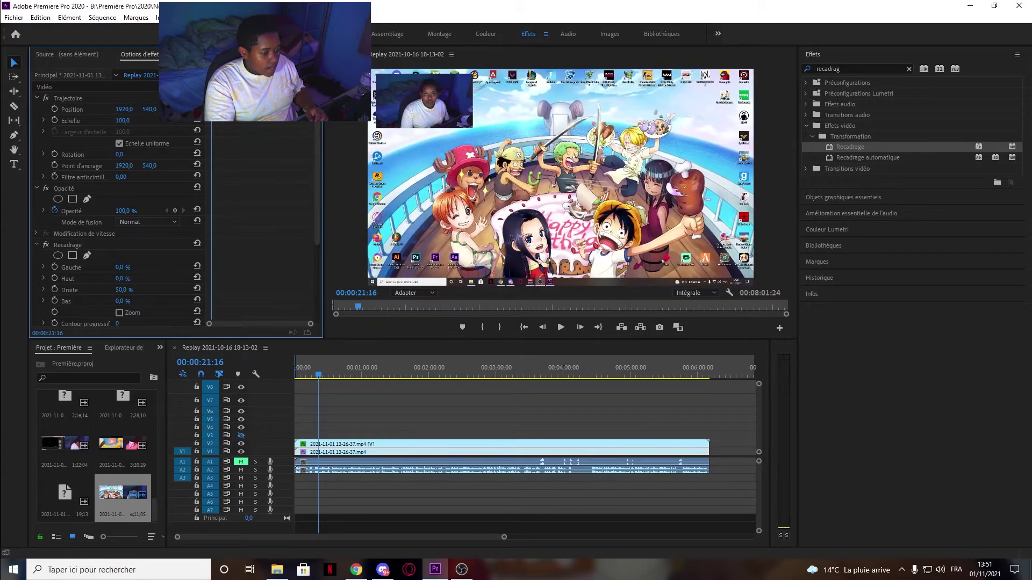
left_click(561, 327)
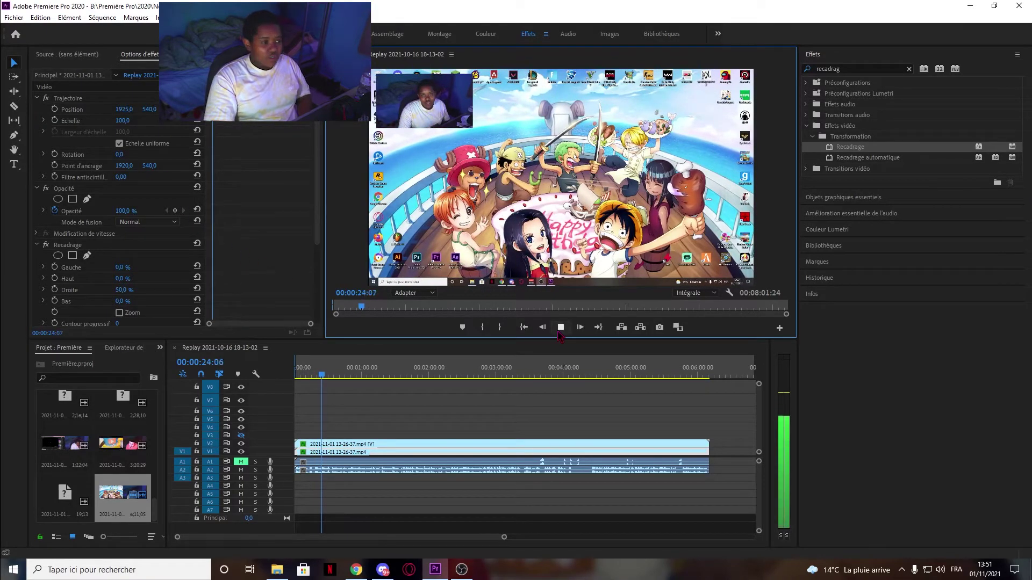
left_click(560, 328)
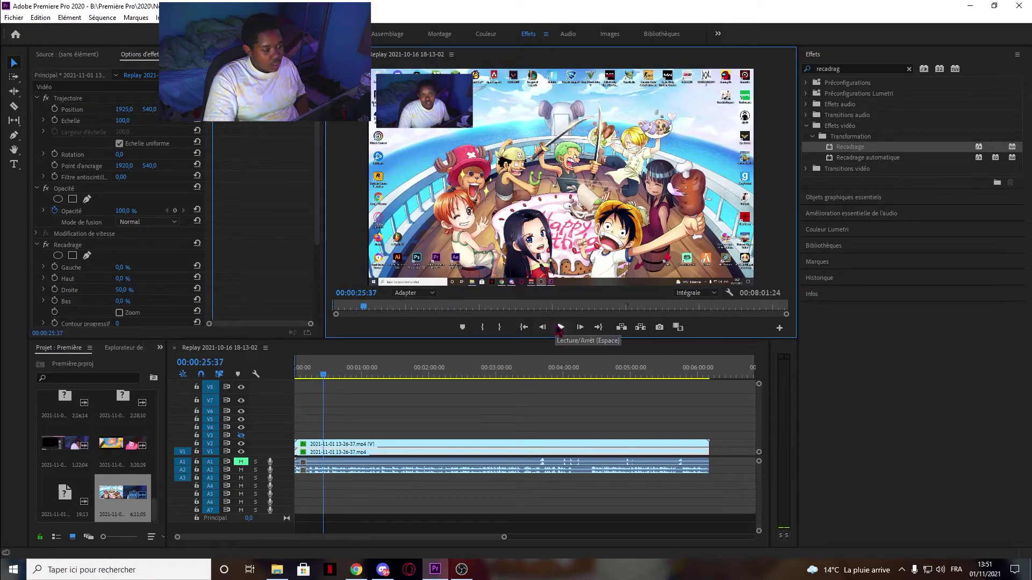
left_click(407, 377)
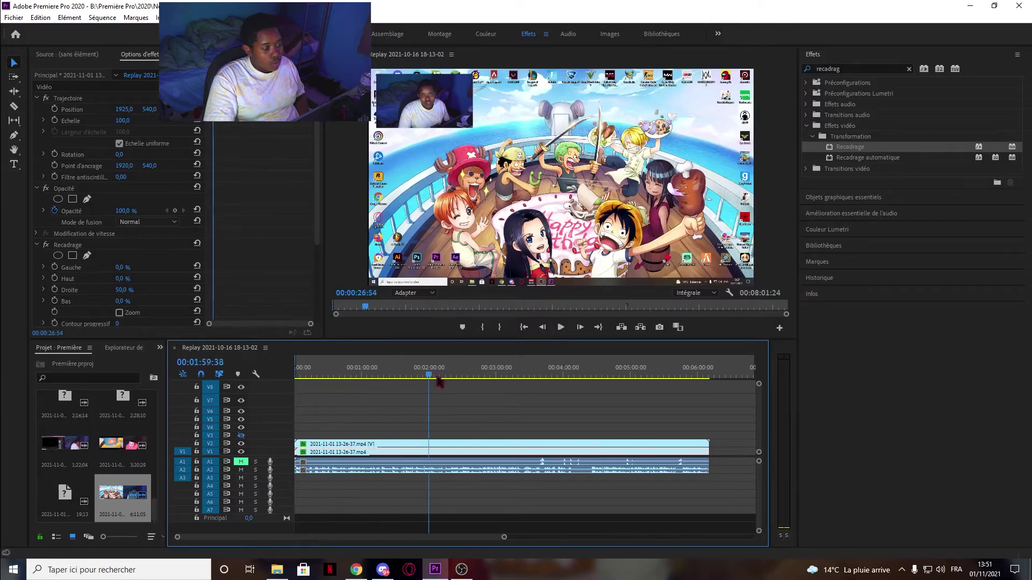
left_click(559, 335)
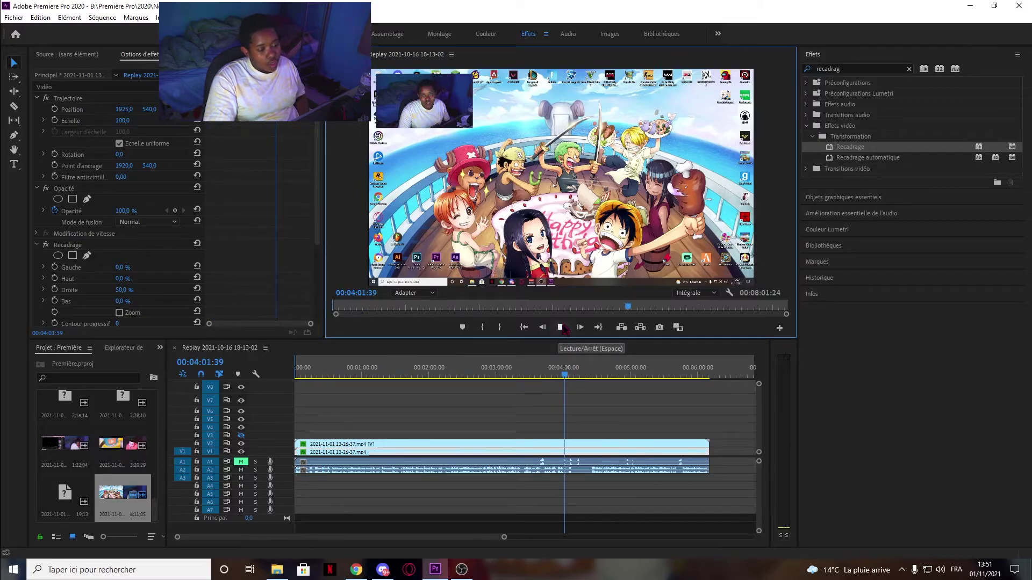